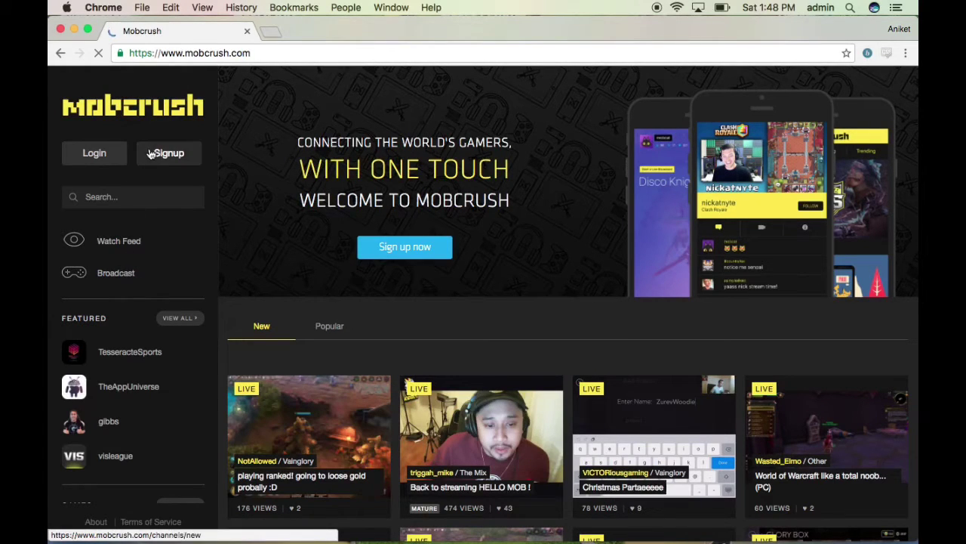
Step: Go to the Broadcast install page, dismiss the signup form, and view the Mac and PC app downloads
click(115, 280)
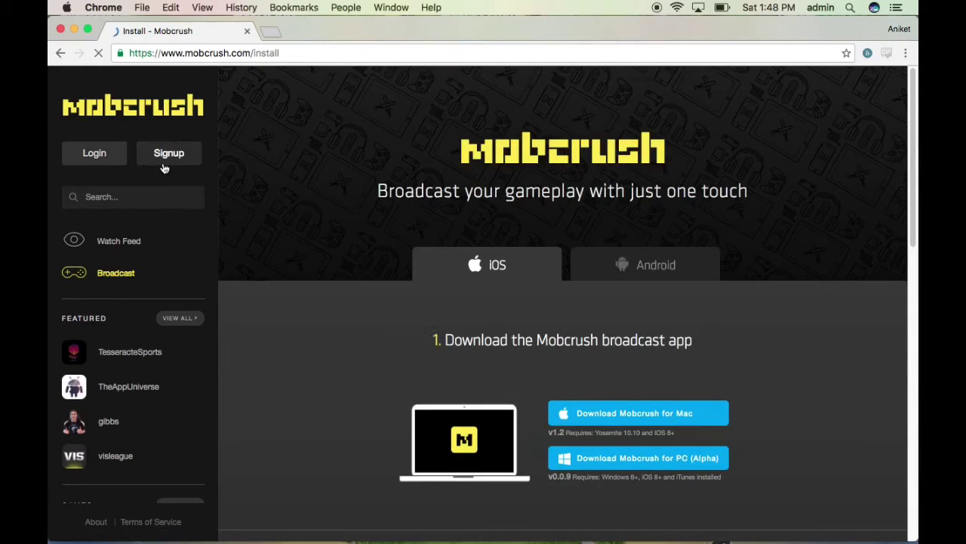
click(166, 155)
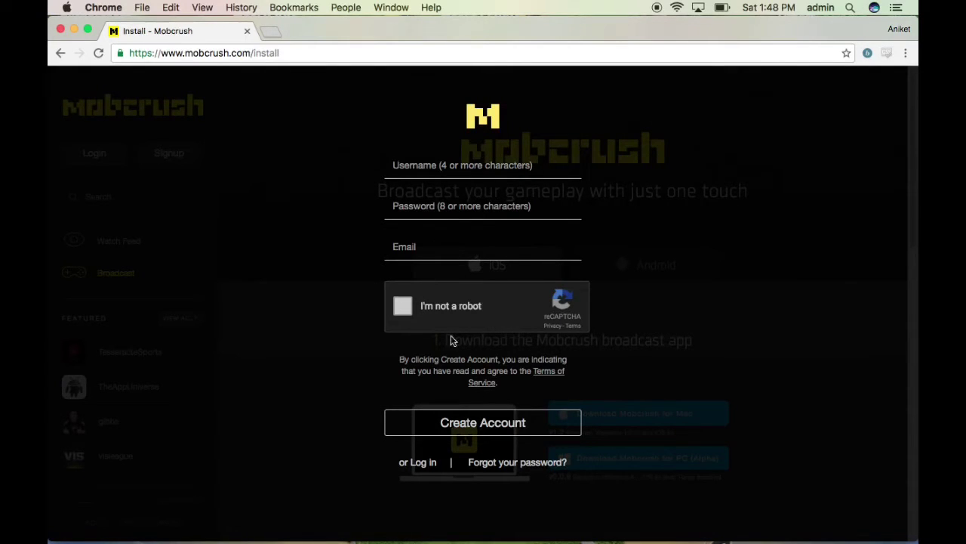
click(265, 276)
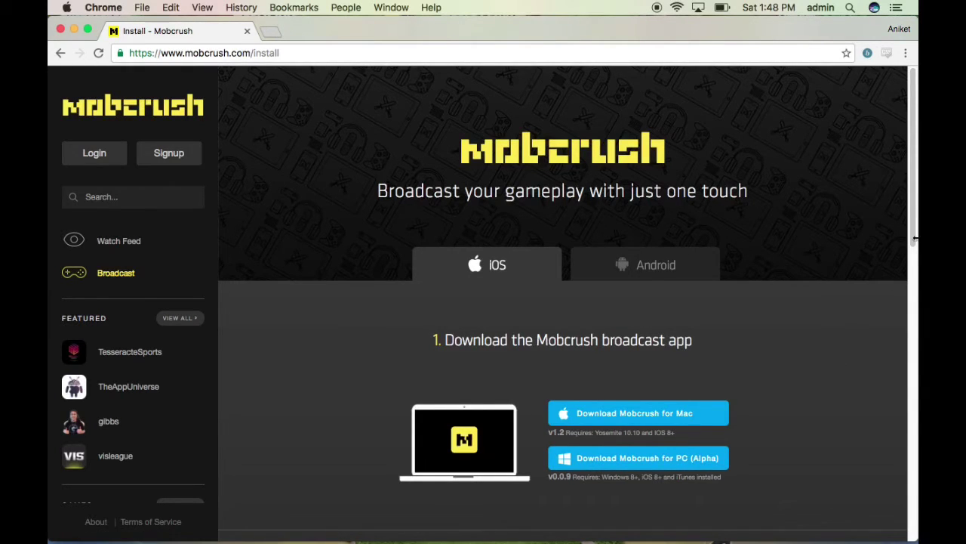
scroll(914, 197, down, 1)
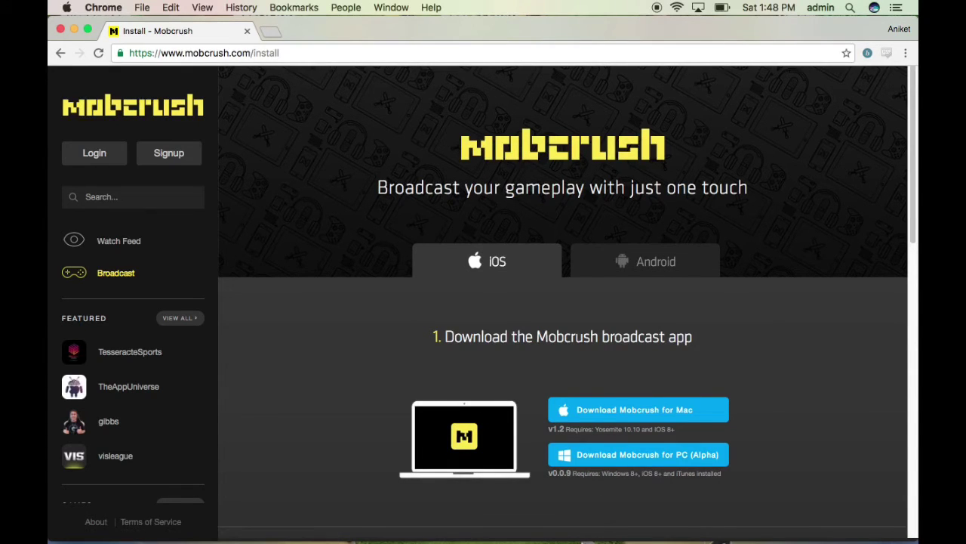
Step: Launch the Mobcrush desktop app and log in with the account username and password
mouse_move(576, 517)
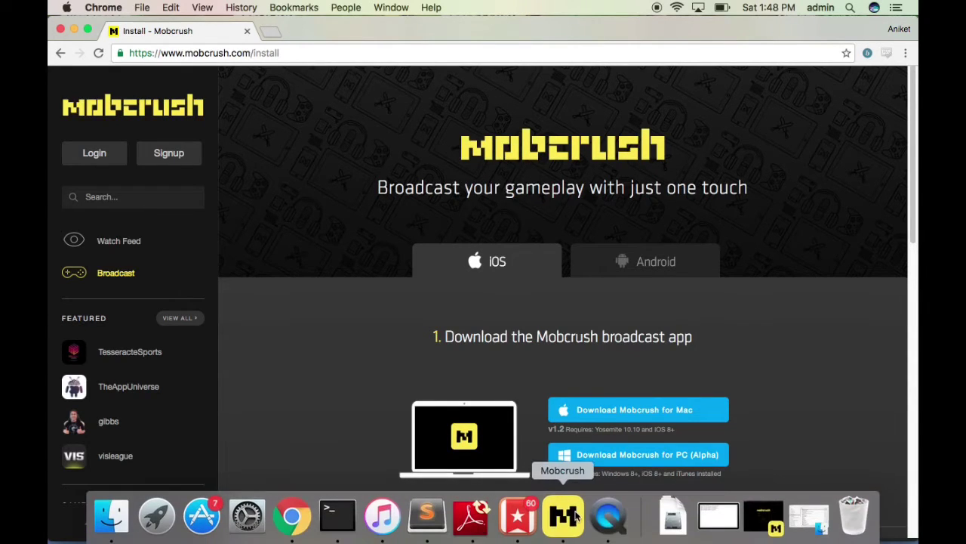
click(577, 516)
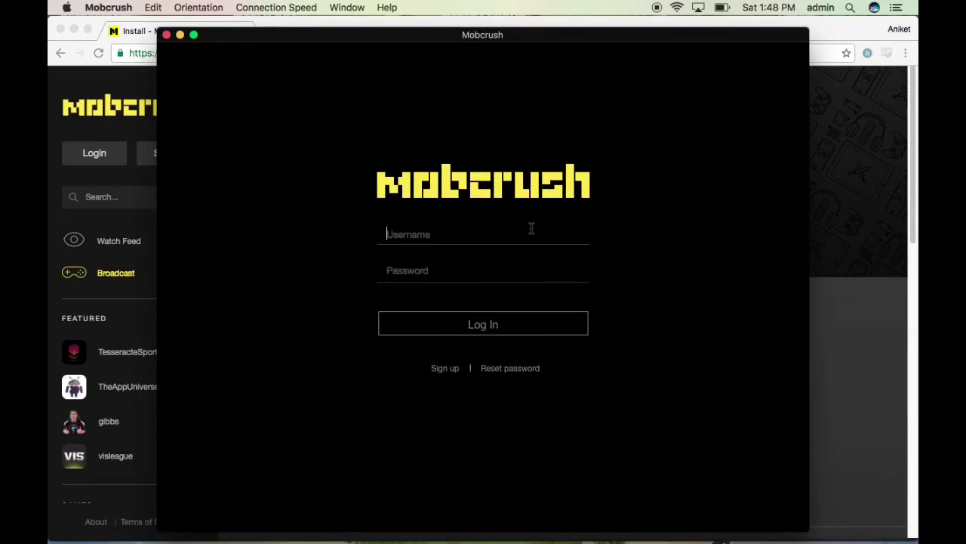
click(480, 236)
text(eby•••)
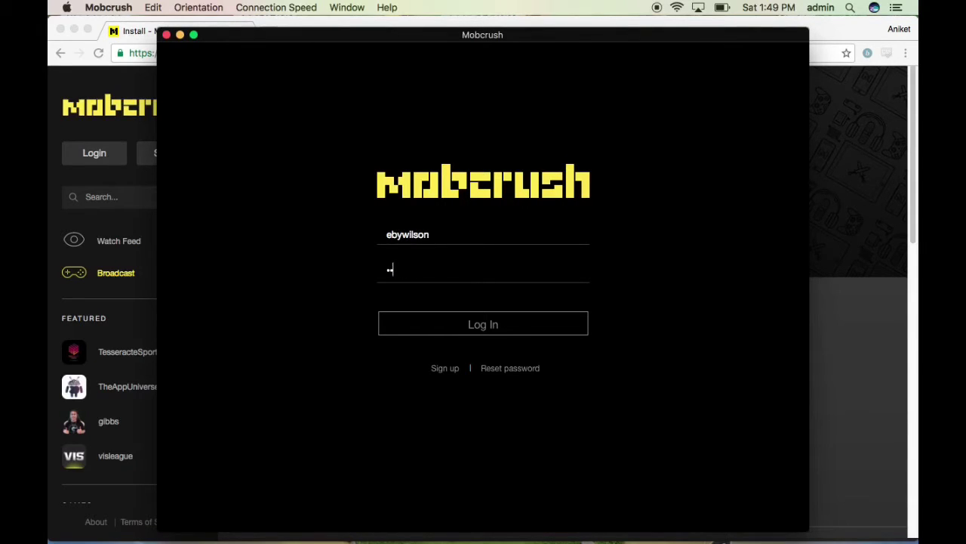
key(BackSpace)
key(BackSpace)
text(•••)
click(484, 331)
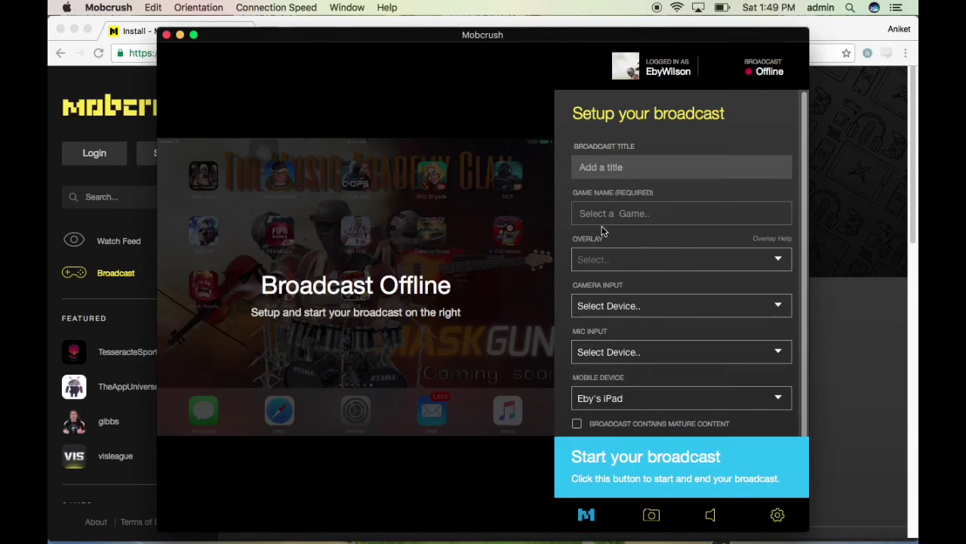
Step: Title the broadcast 'Maskgun Trial Check'
click(615, 166)
text(Mask)
text(gun Trial Check)
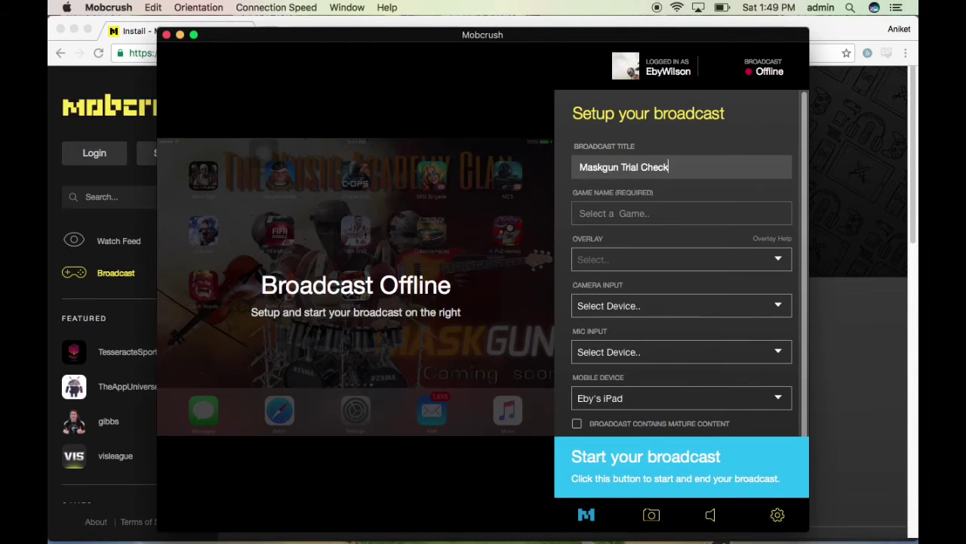
Step: Set the broadcast game to MaskGun from the game name suggestions
click(646, 214)
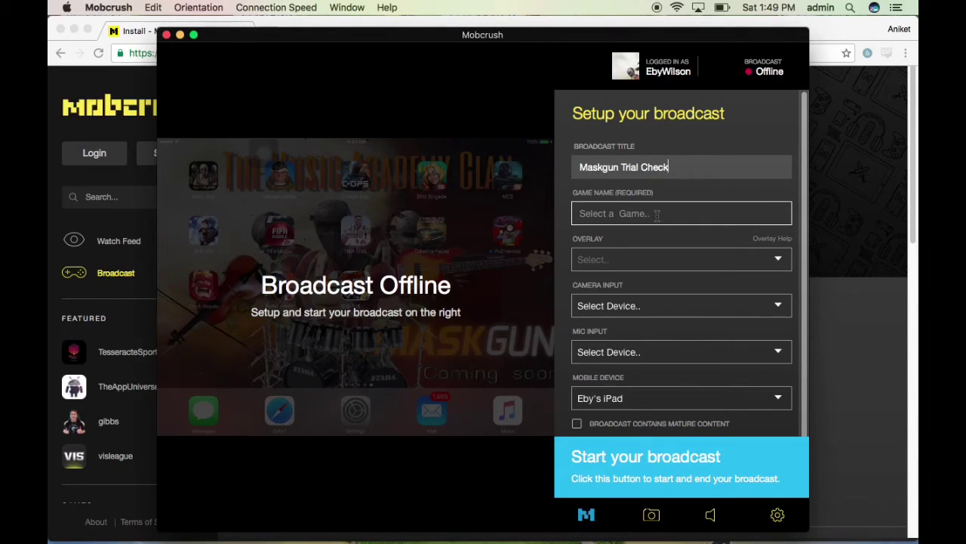
click(657, 215)
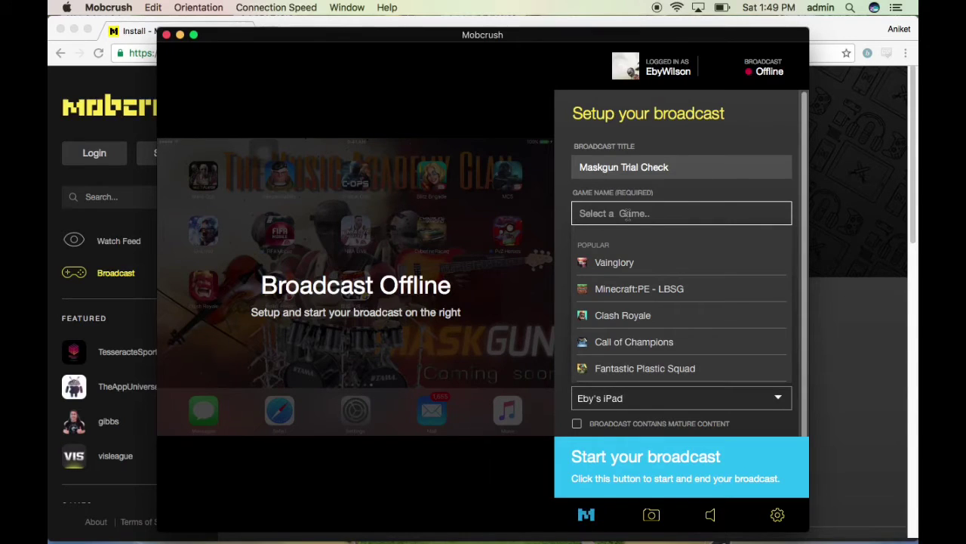
text(Mask)
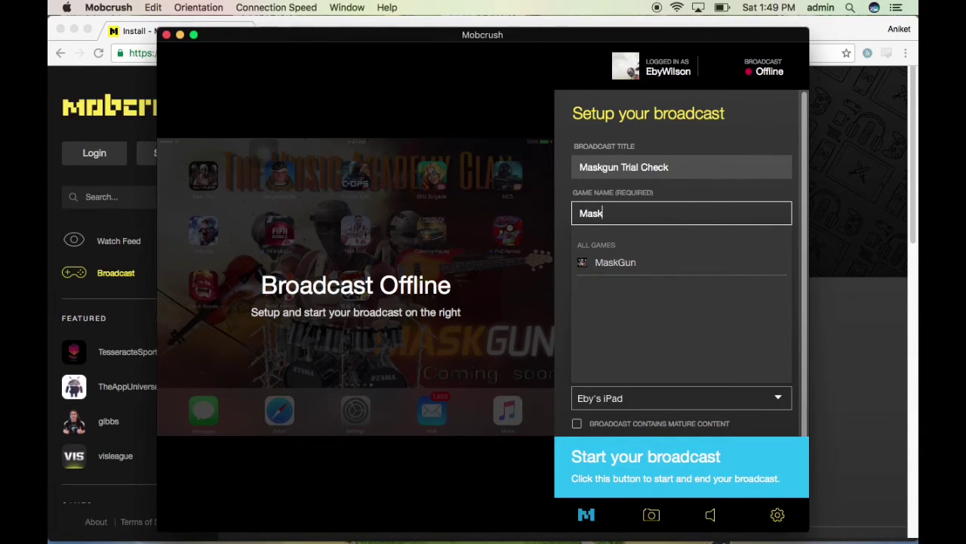
click(631, 264)
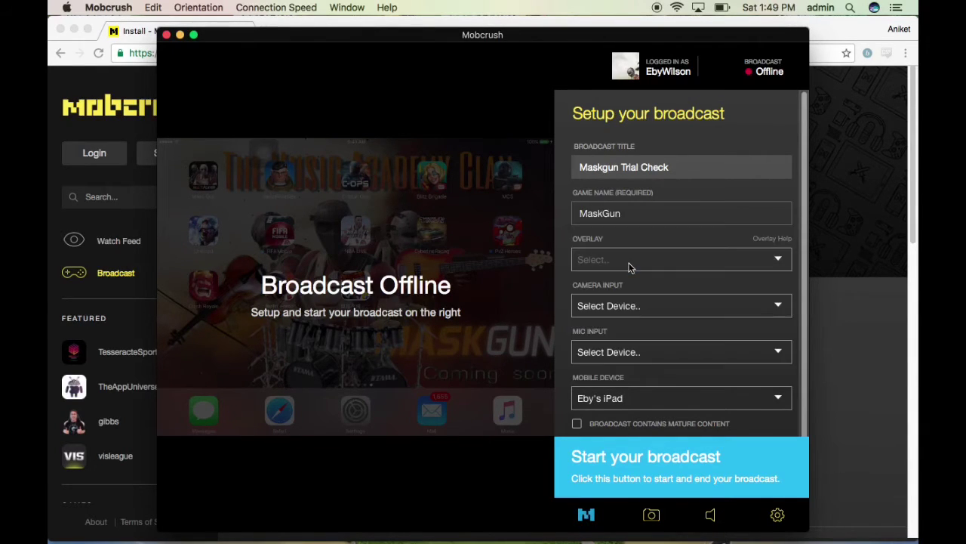
click(625, 264)
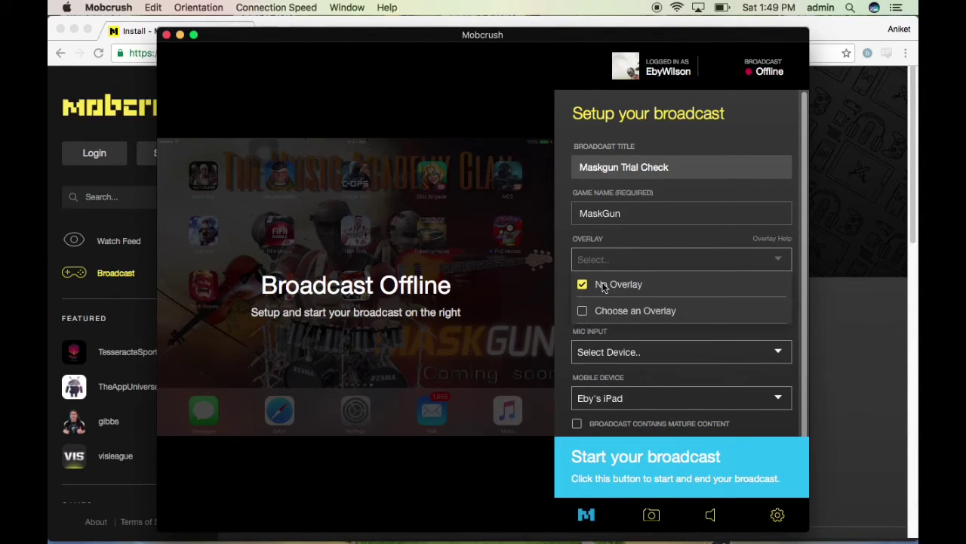
click(607, 264)
click(621, 310)
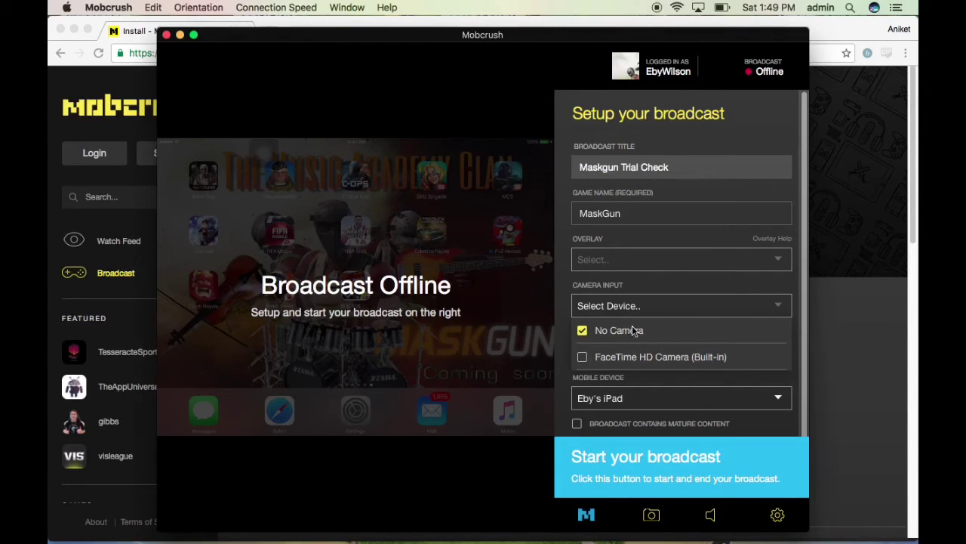
click(617, 312)
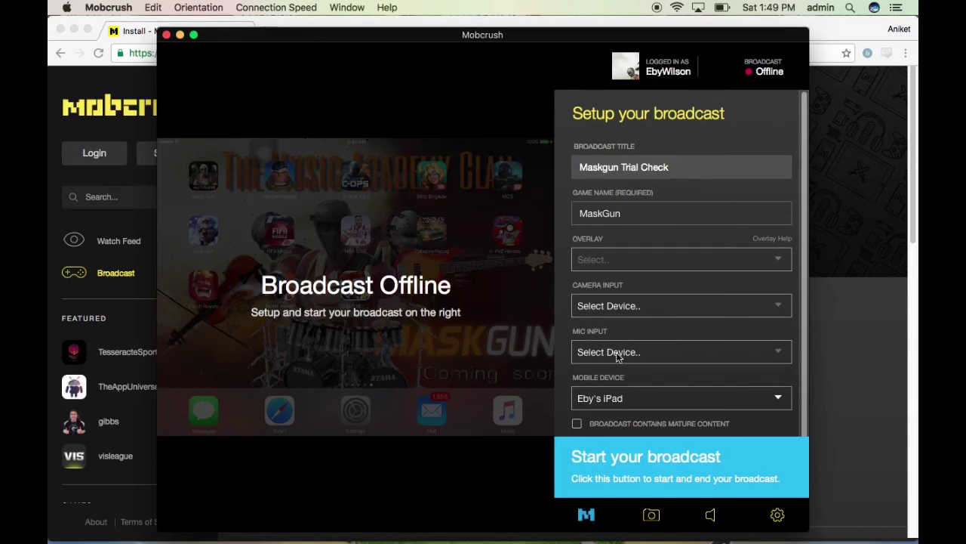
click(616, 359)
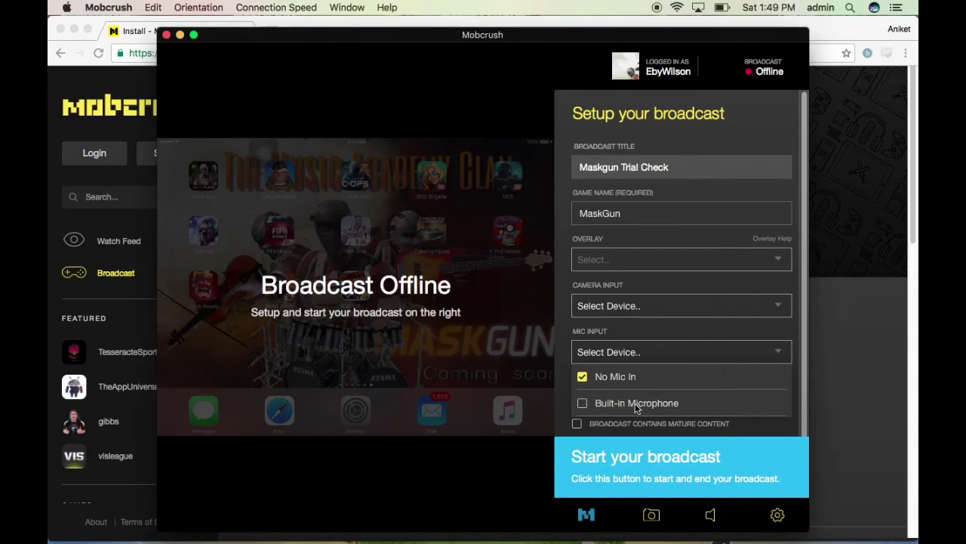
click(617, 354)
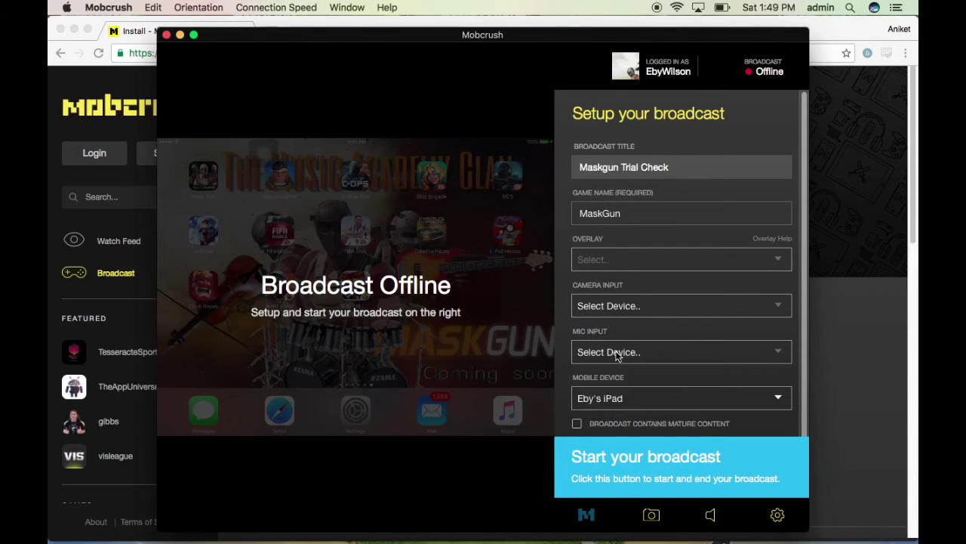
click(610, 398)
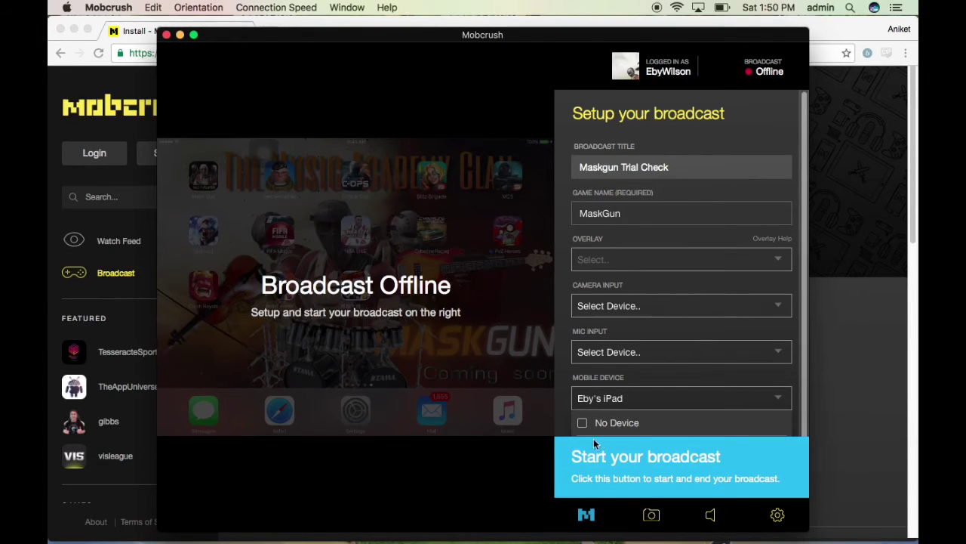
click(631, 402)
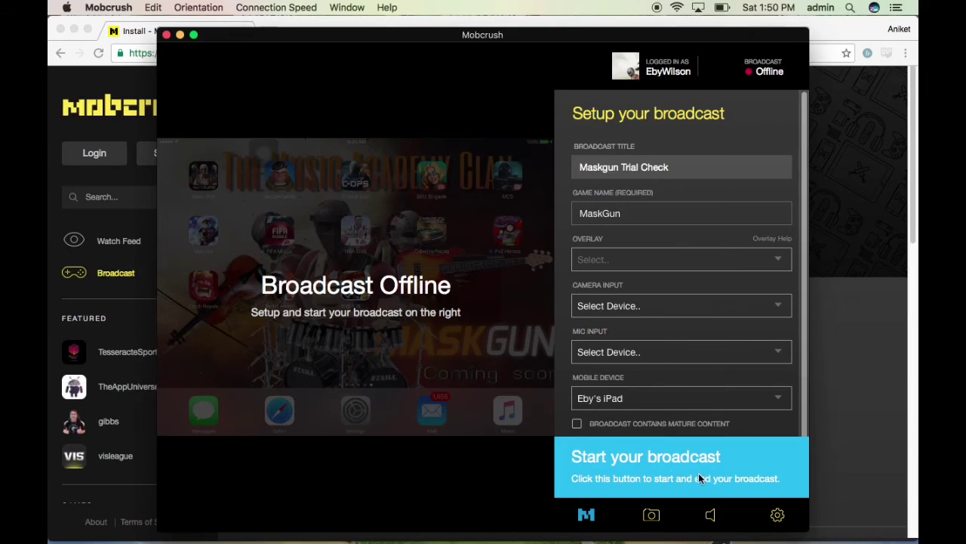
click(713, 524)
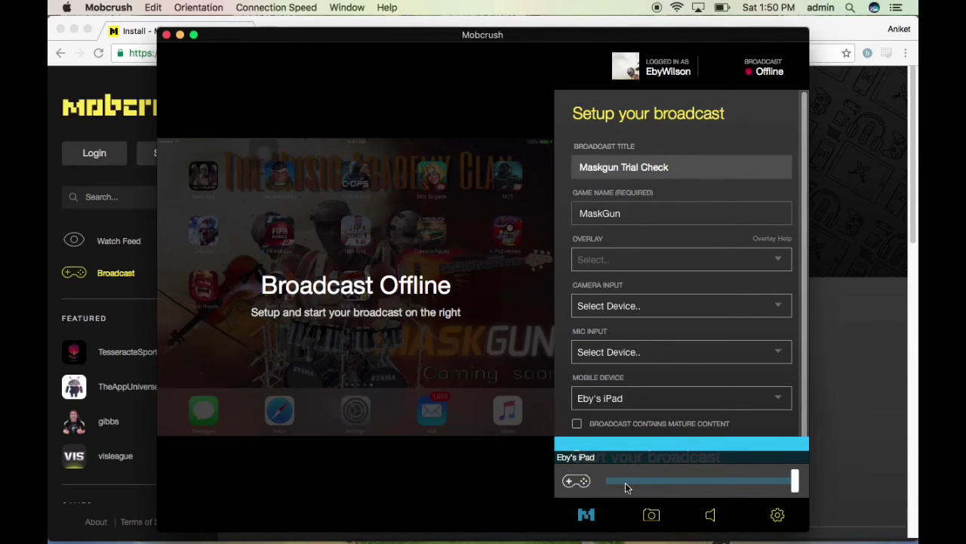
click(707, 518)
click(655, 520)
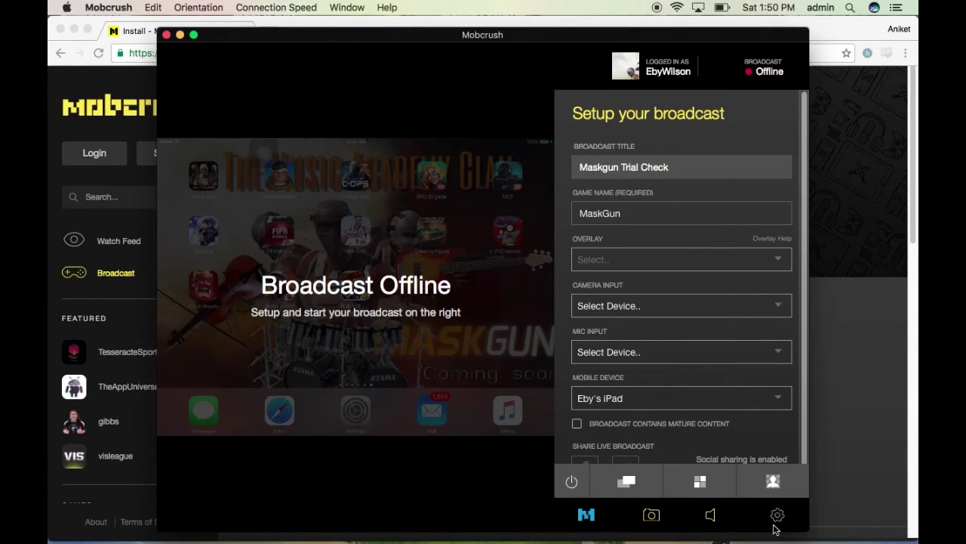
click(776, 519)
click(776, 520)
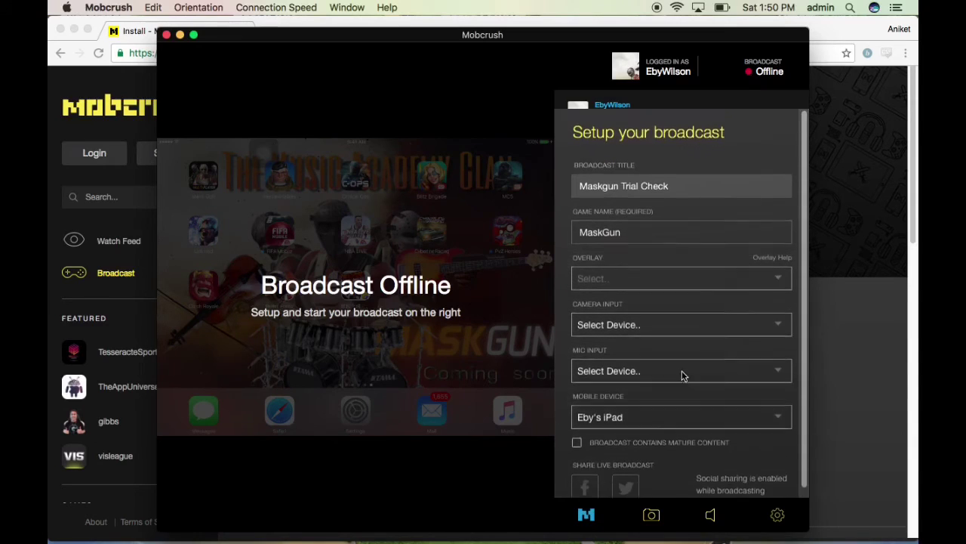
scroll(664, 440, down, 2)
scroll(737, 475, up, 1)
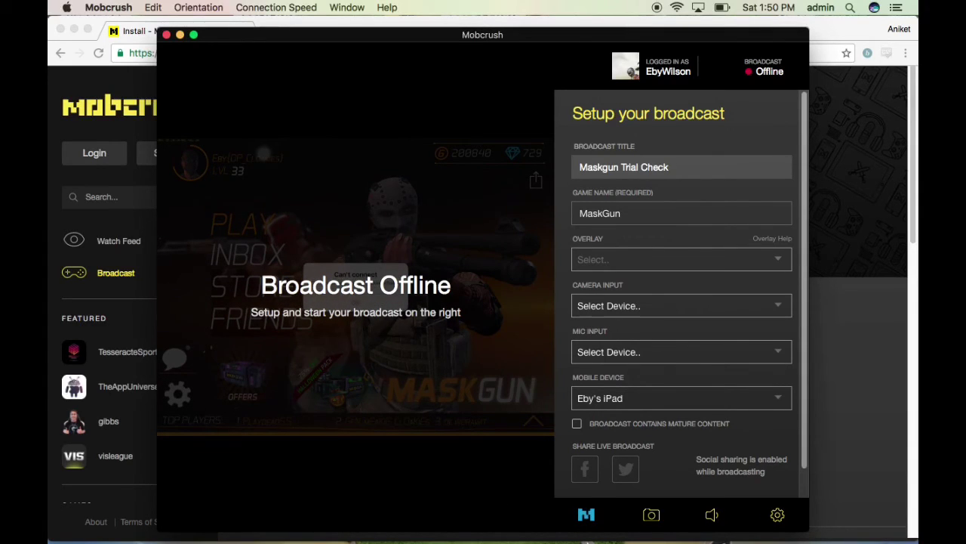
Step: Start the MaskGun live broadcast, then end it and confirm
click(587, 515)
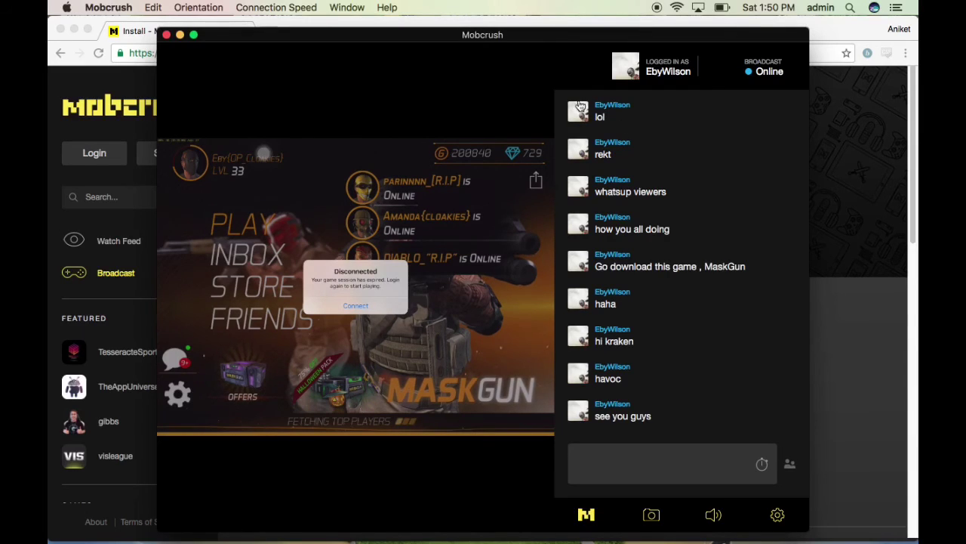
click(587, 514)
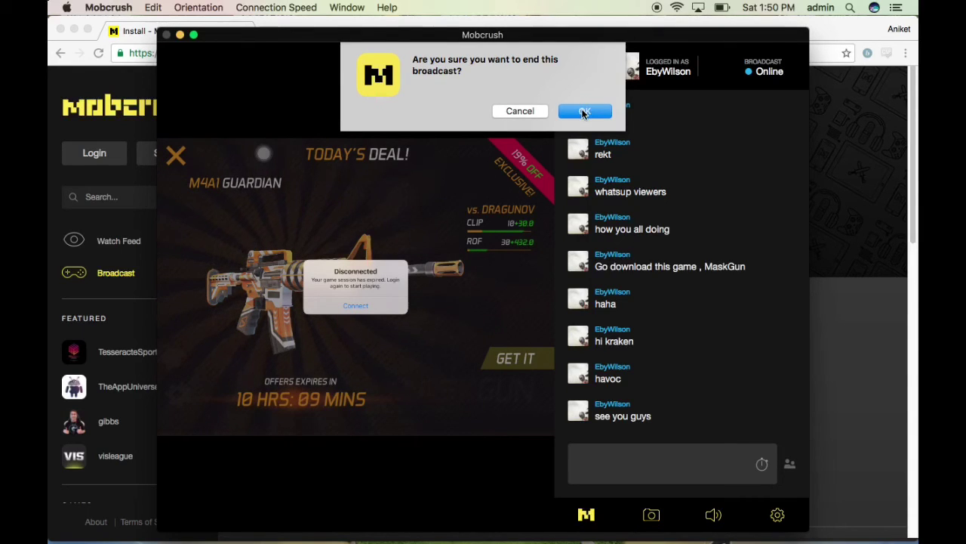
click(585, 112)
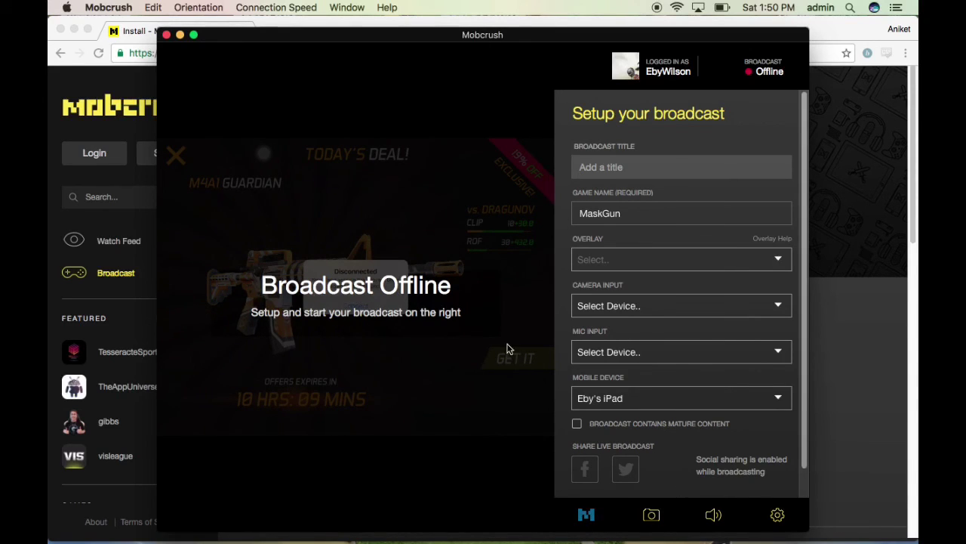
Step: Switch to the screen recorder and bring up its options menu
mouse_move(471, 540)
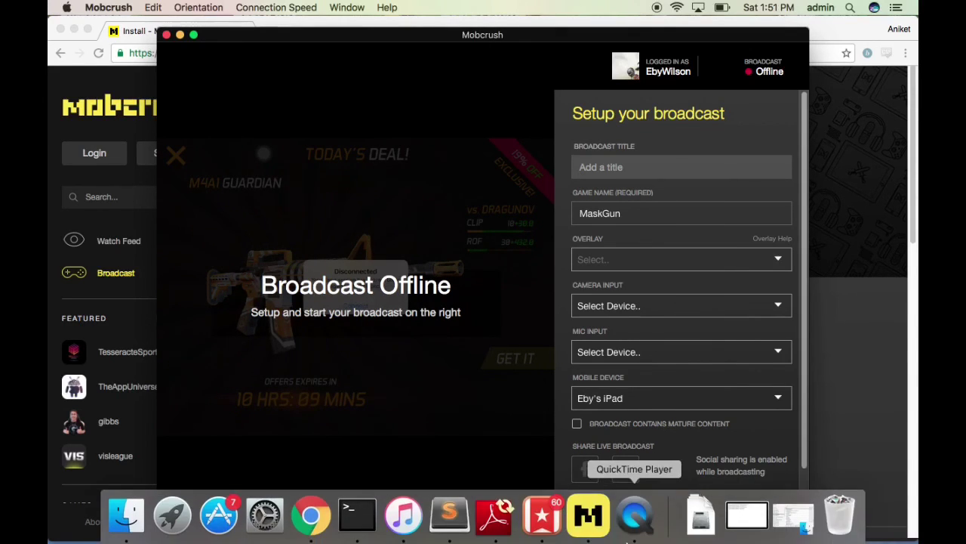
click(629, 526)
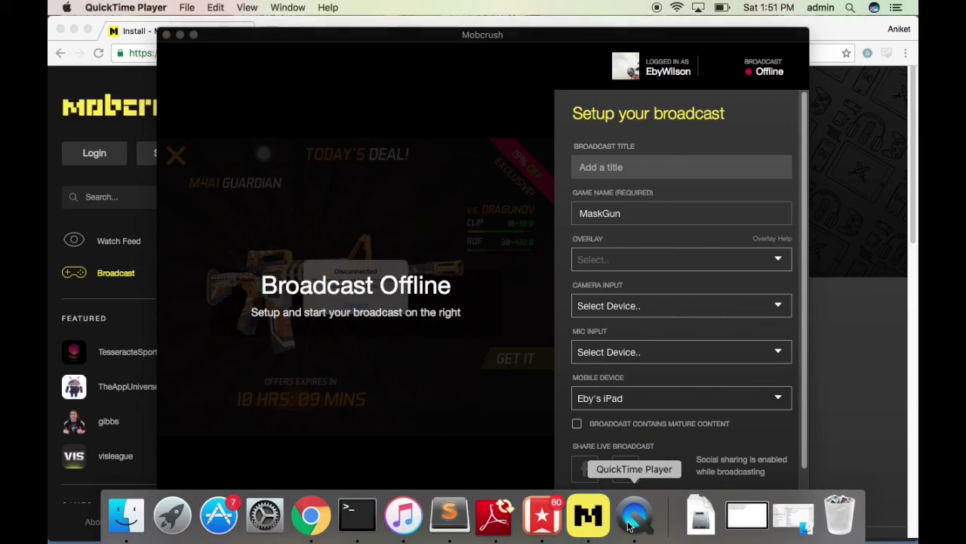
right_click(636, 529)
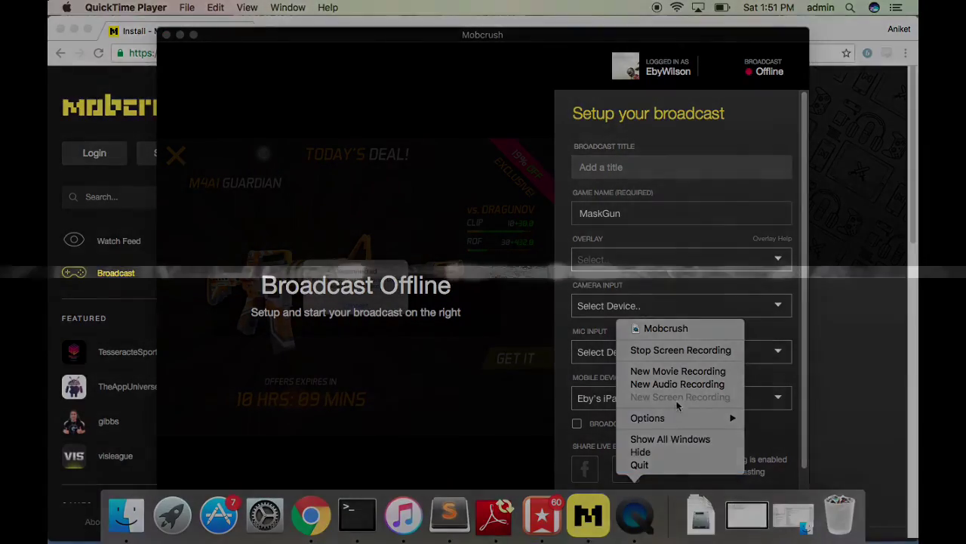